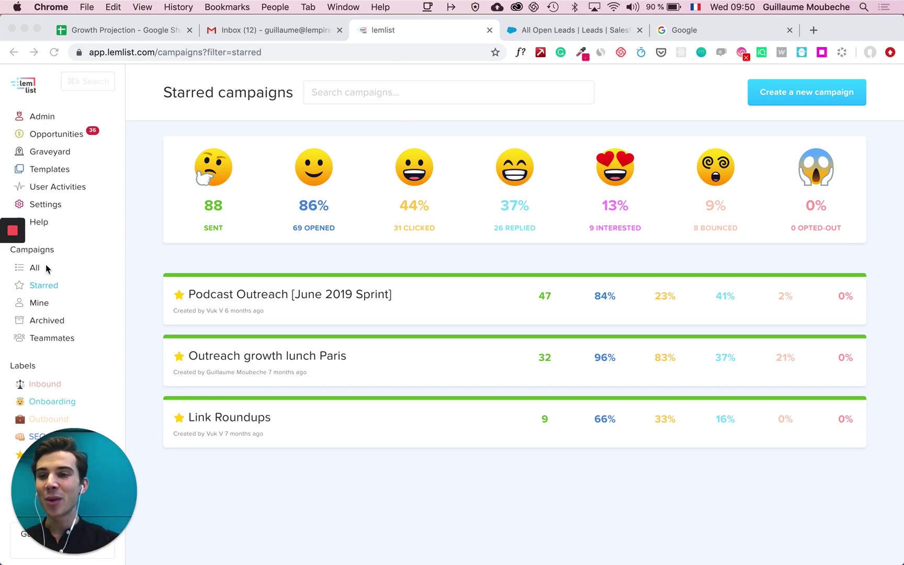
- Connect the lemlist account to Salesforce from Settings > Integrations through the Salesforce login
click(39, 207)
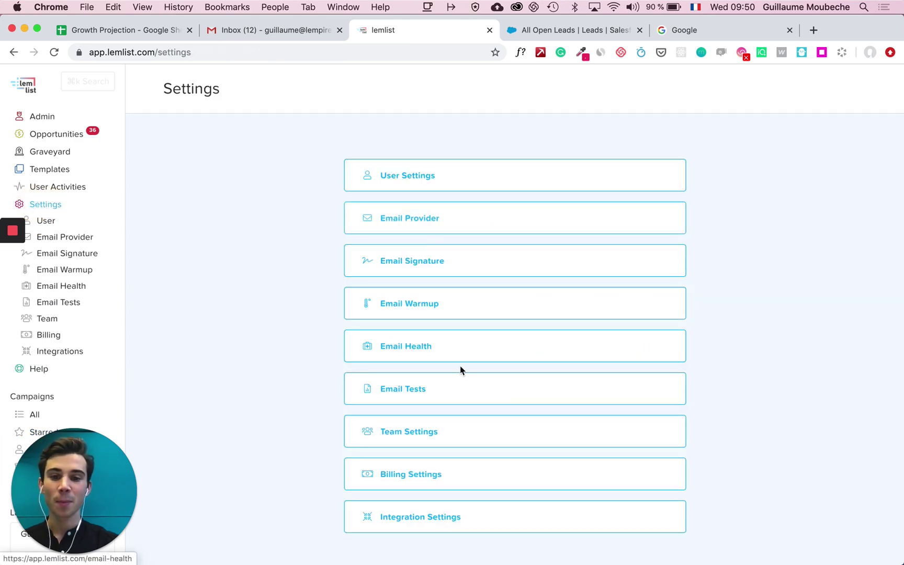
click(428, 526)
scroll(415, 274, down, 7)
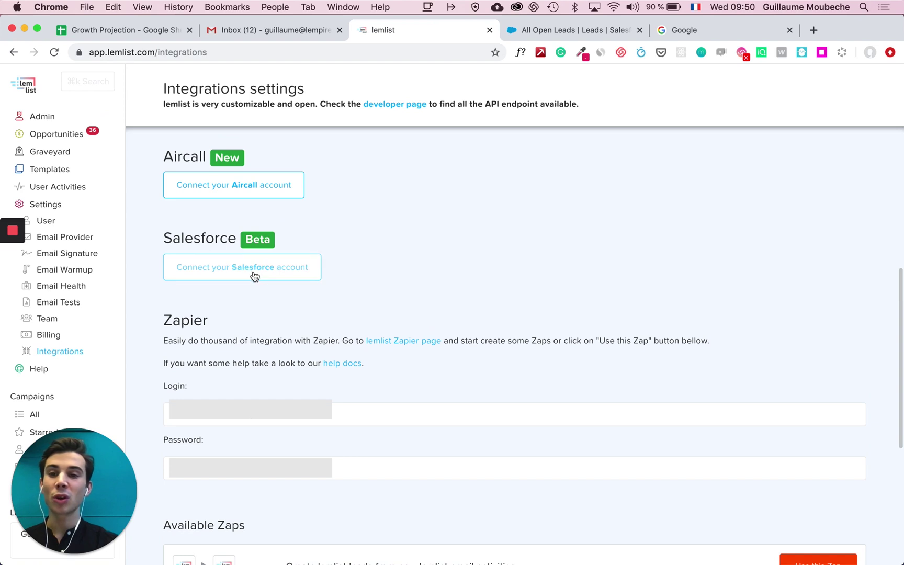
click(256, 278)
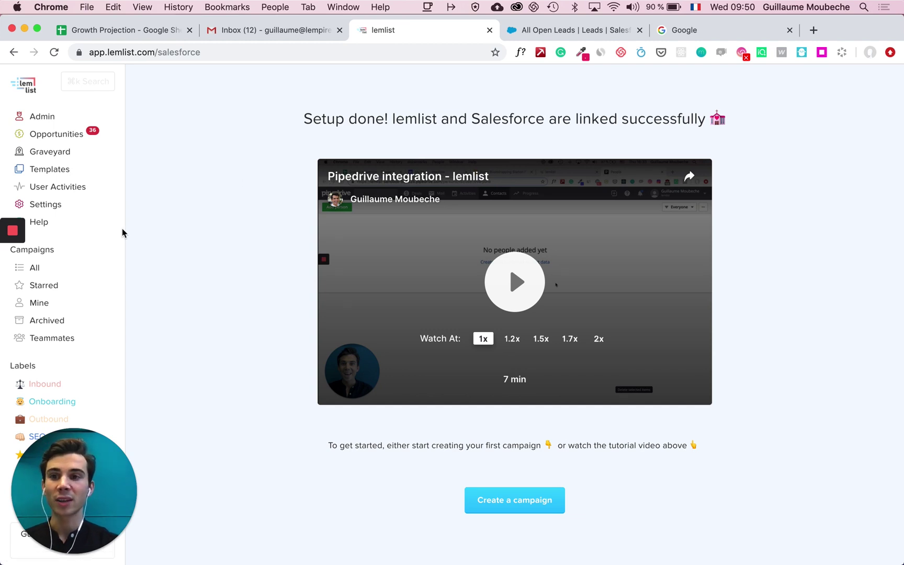
- Create a new campaign from the Starred list and name it 'Test Salesforce'
click(50, 290)
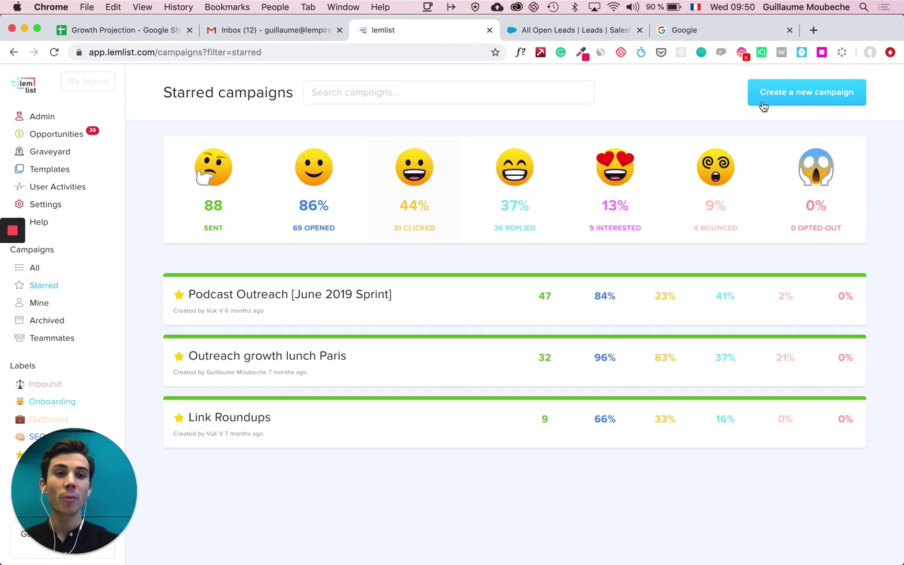
click(801, 98)
click(317, 226)
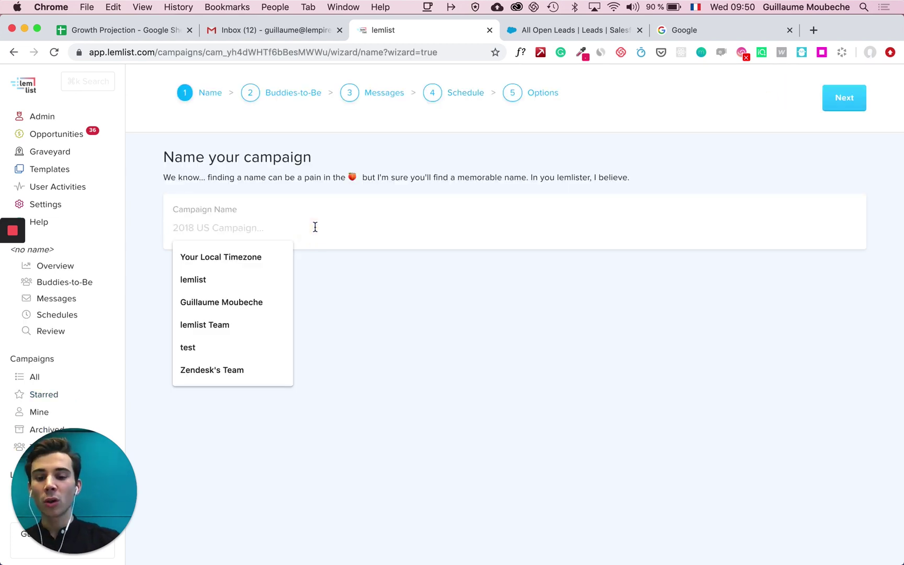
text(Test Salesforce)
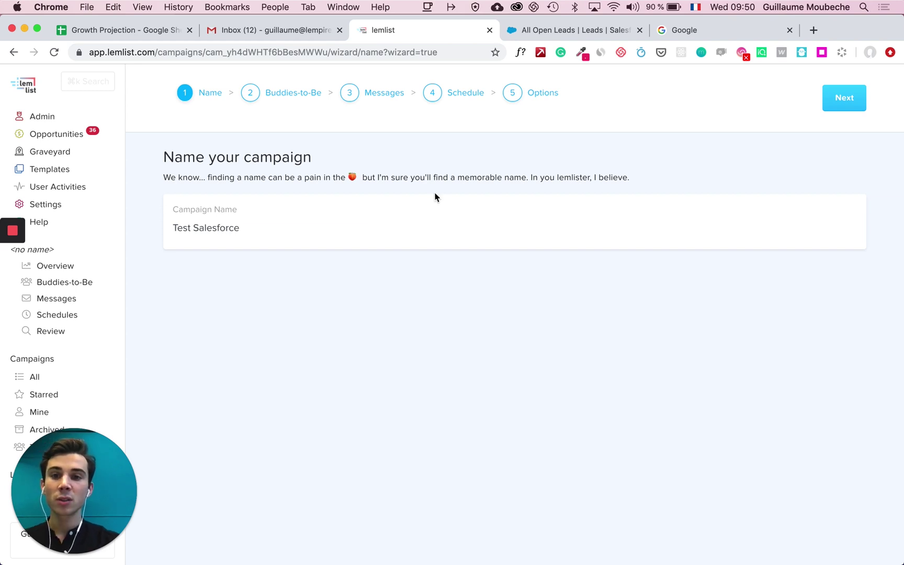
- Advance to Buddies-to-Be and pick Salesforce as the campaign's lead source
click(847, 101)
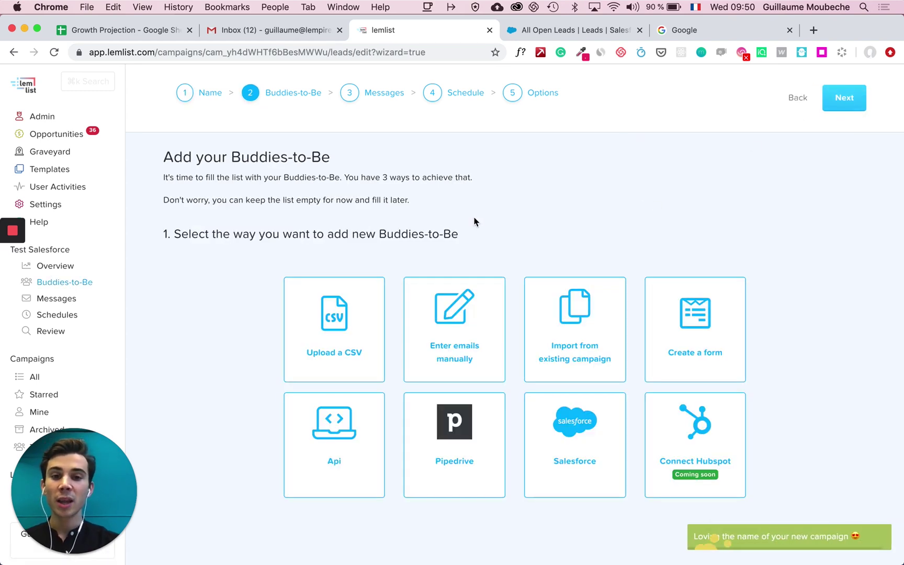
click(574, 434)
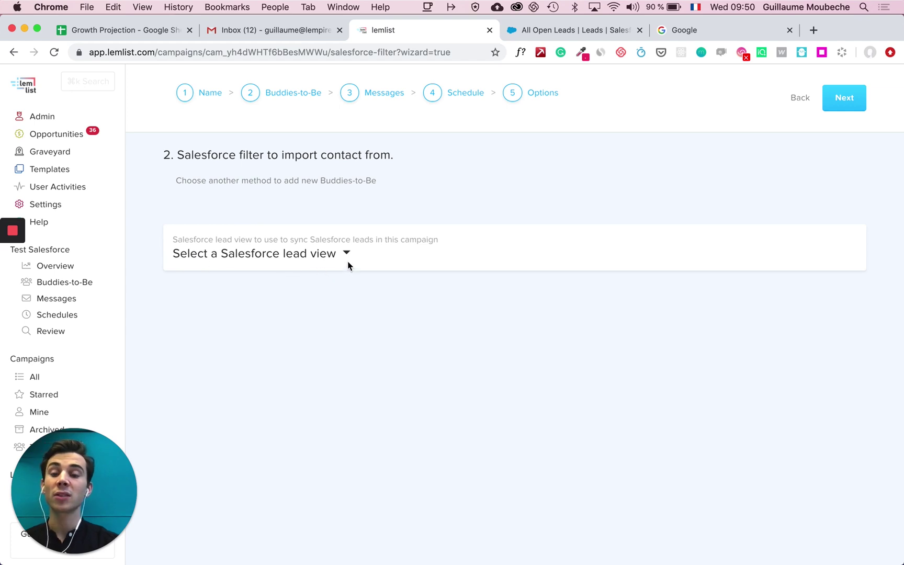
- Switch the Salesforce leads list to the FranceList view with three leads, then return to lemlist
click(550, 30)
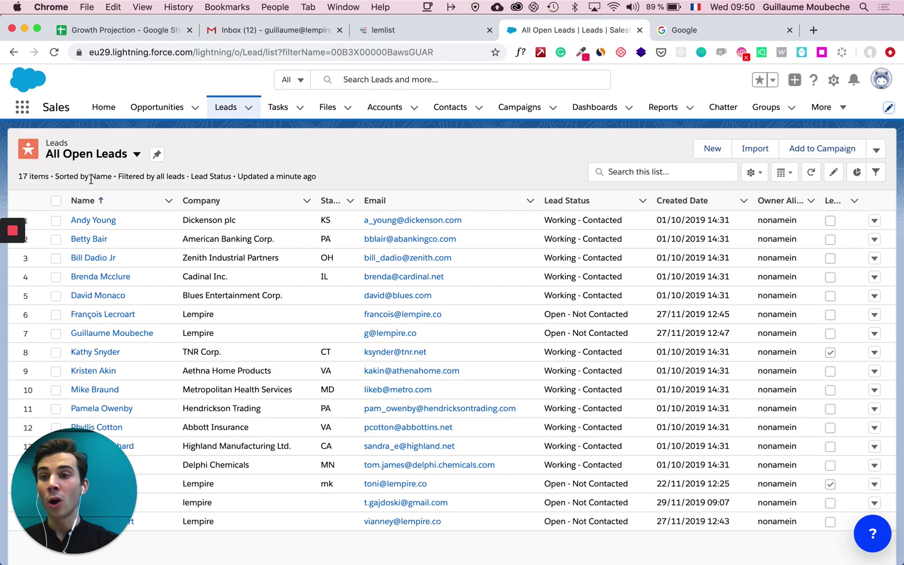
click(137, 154)
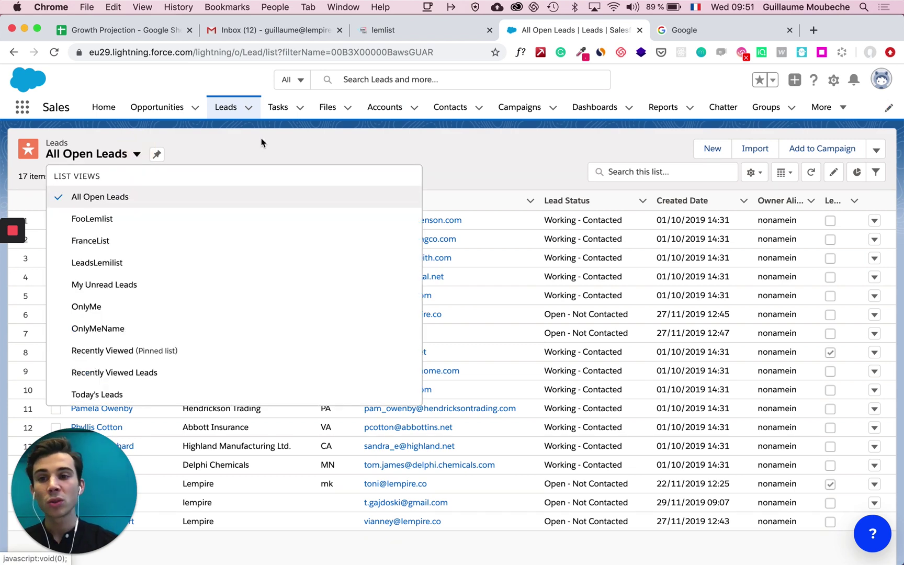
click(216, 242)
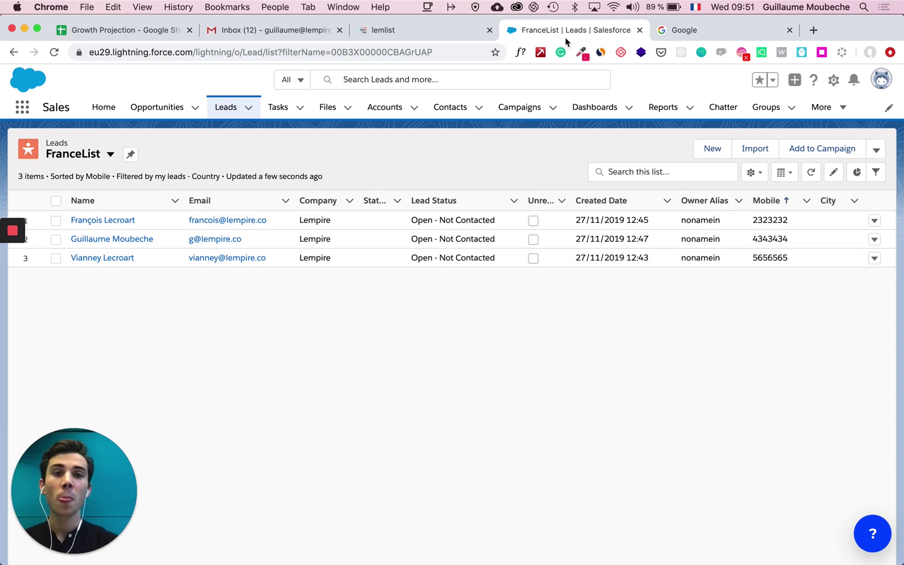
click(426, 30)
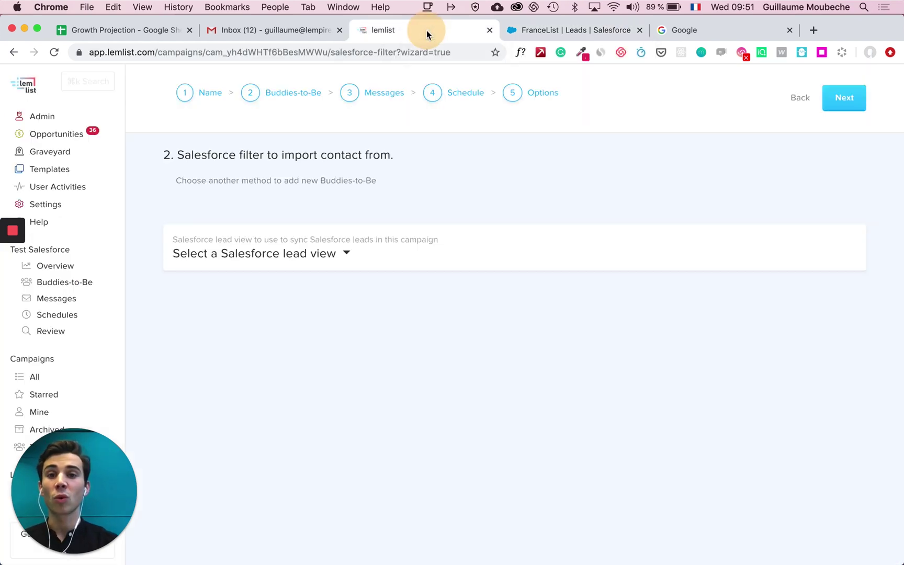
- Sync the campaign with the FranceList Salesforce lead view and advance to Messages
click(341, 261)
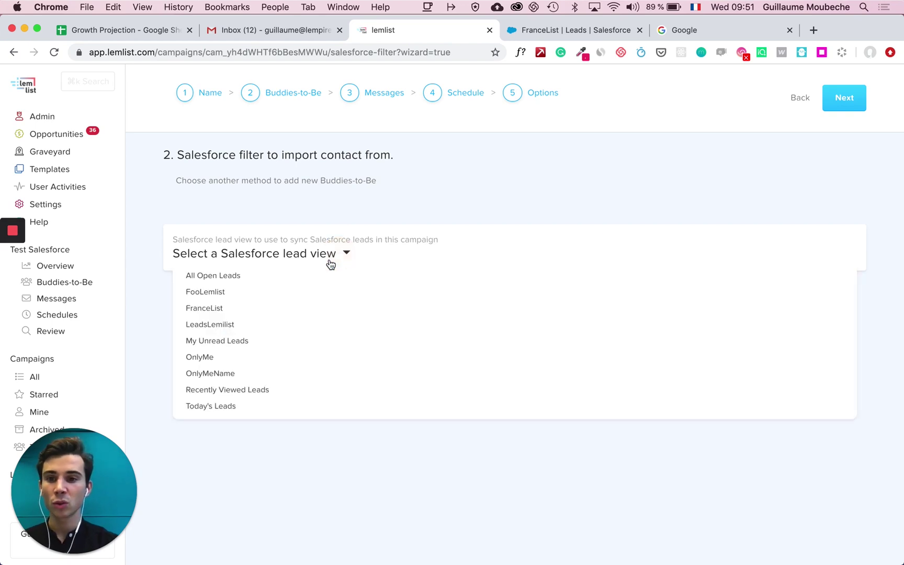
click(243, 312)
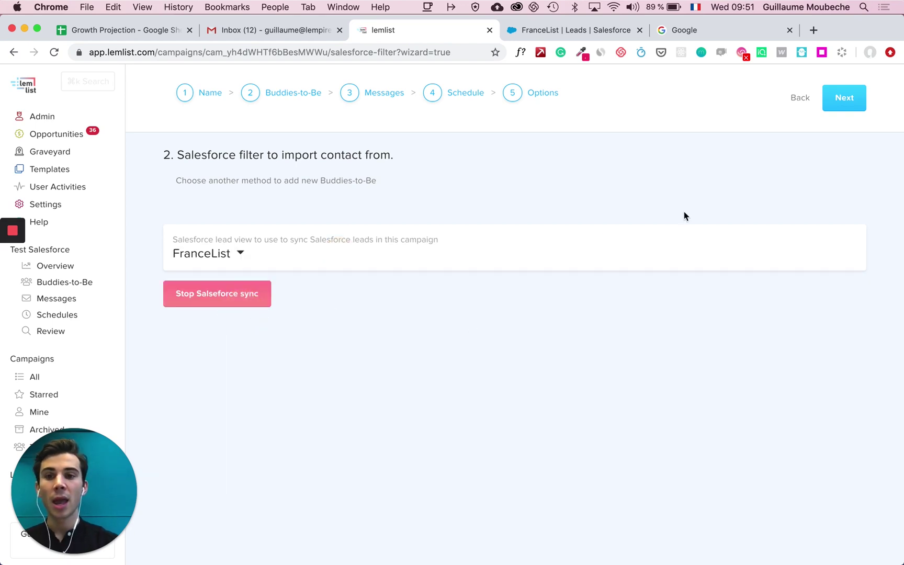
click(836, 107)
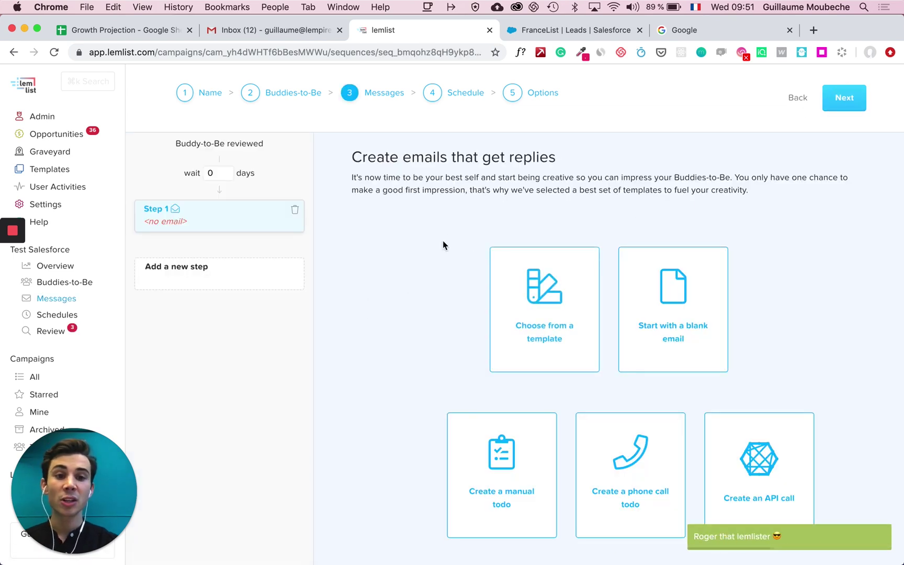
- Write a blank first email with subject 'Test' and a {{firstName}} personalized body
click(694, 290)
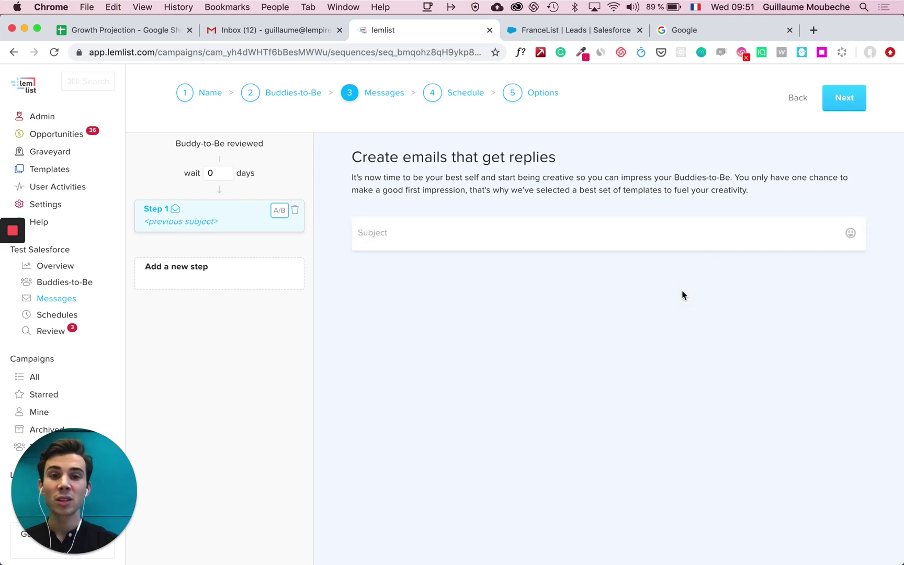
click(434, 231)
text(Test)
click(430, 270)
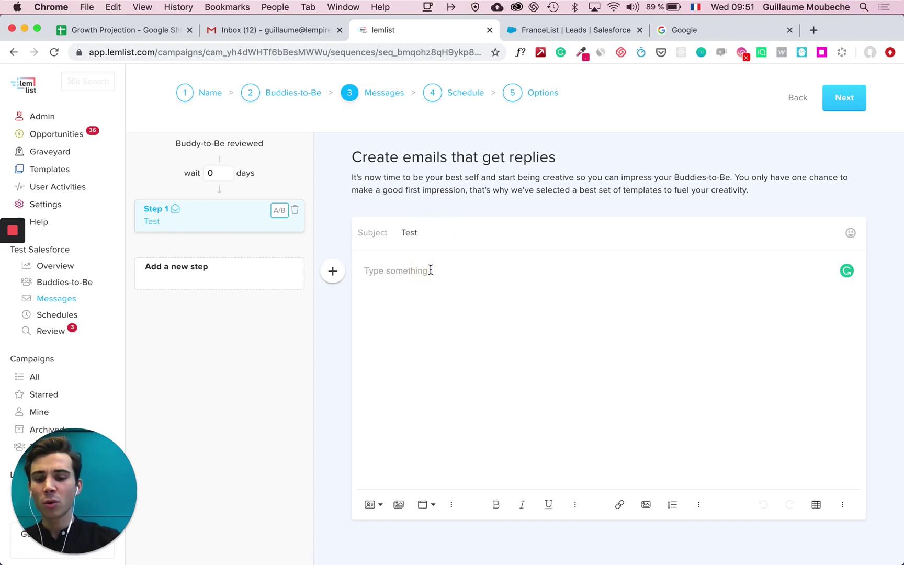
text(test)
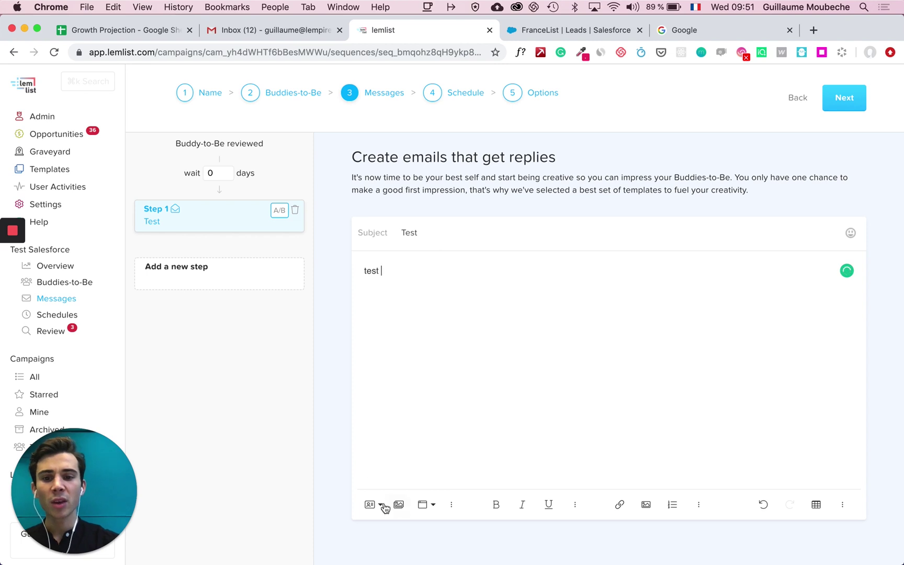
click(372, 505)
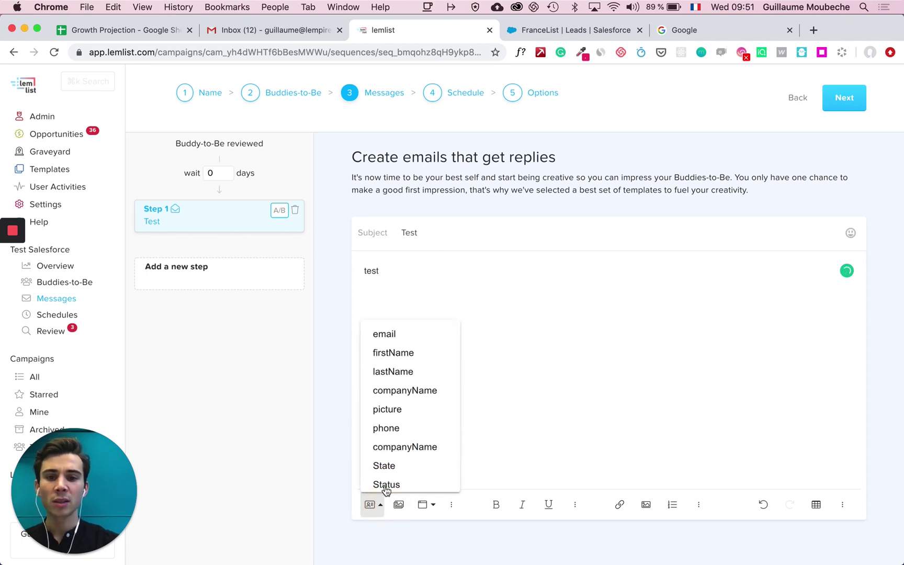
click(407, 355)
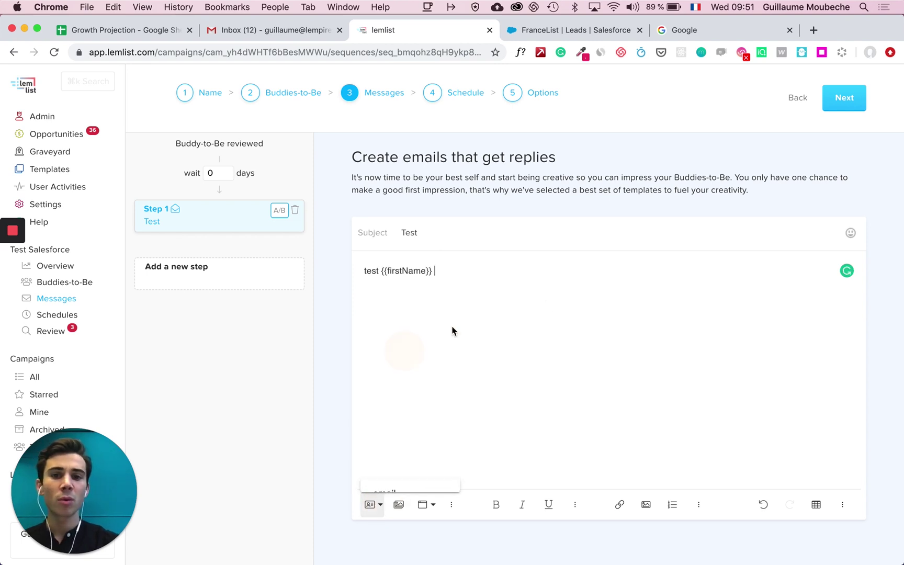
- Apply the Your Local Timezone sending schedule and continue to the Options step
click(846, 101)
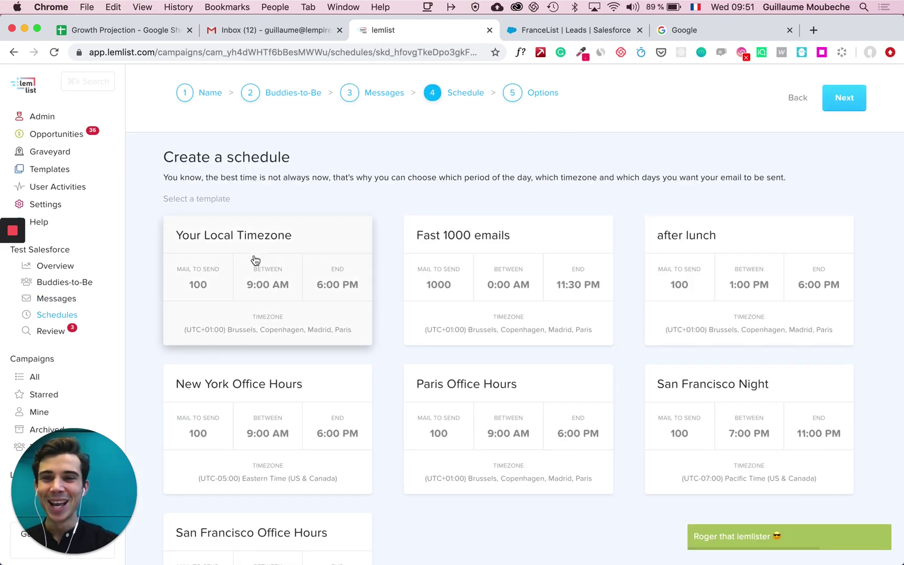
click(255, 259)
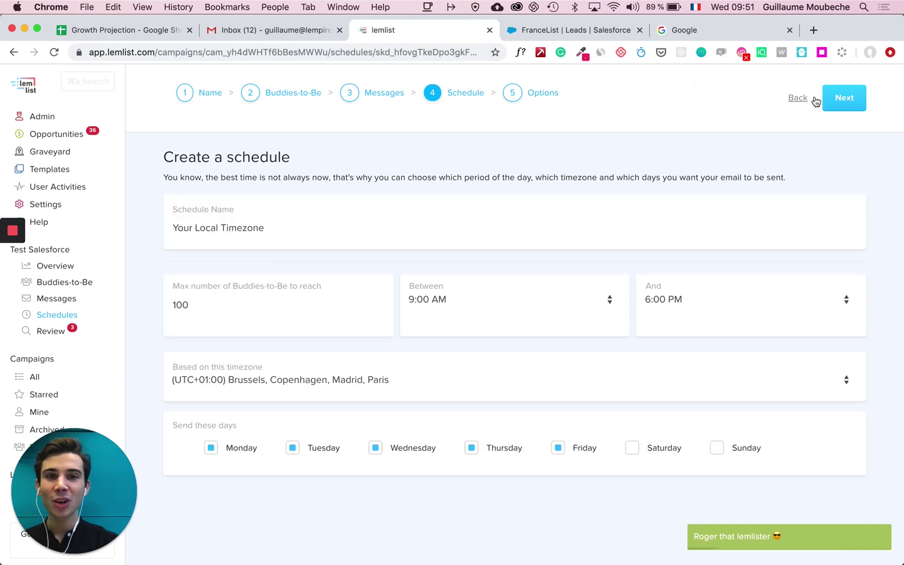
click(846, 103)
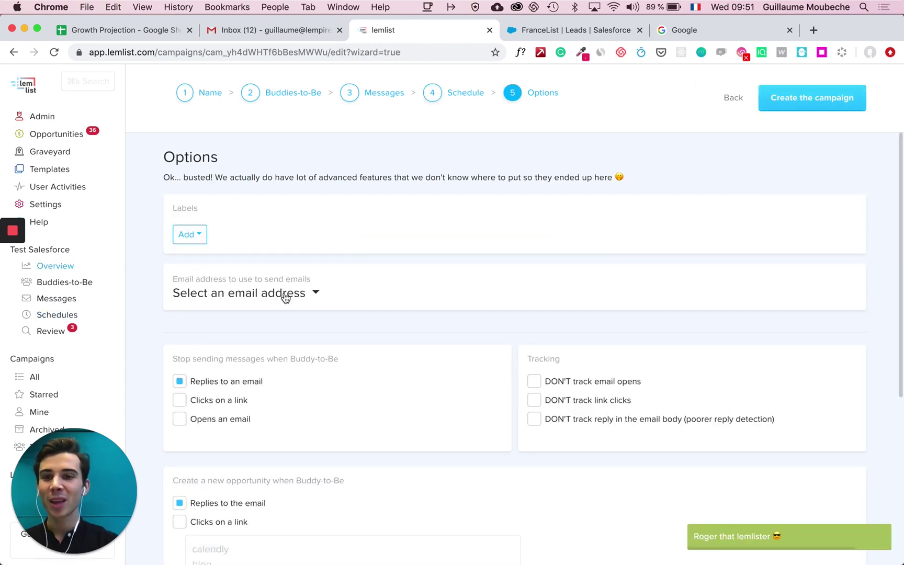
- Set Guillaume's lemlist address as the sender and create the campaign
click(286, 295)
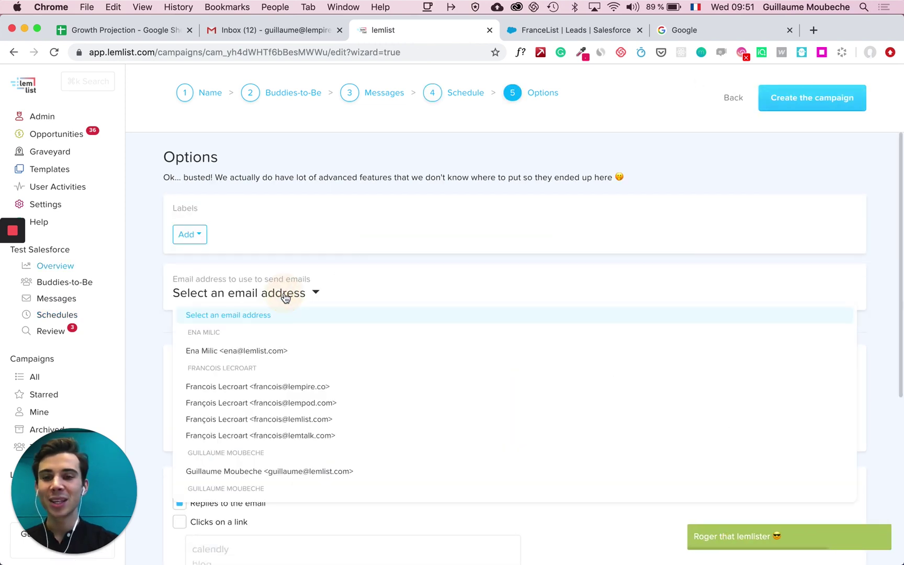
click(258, 471)
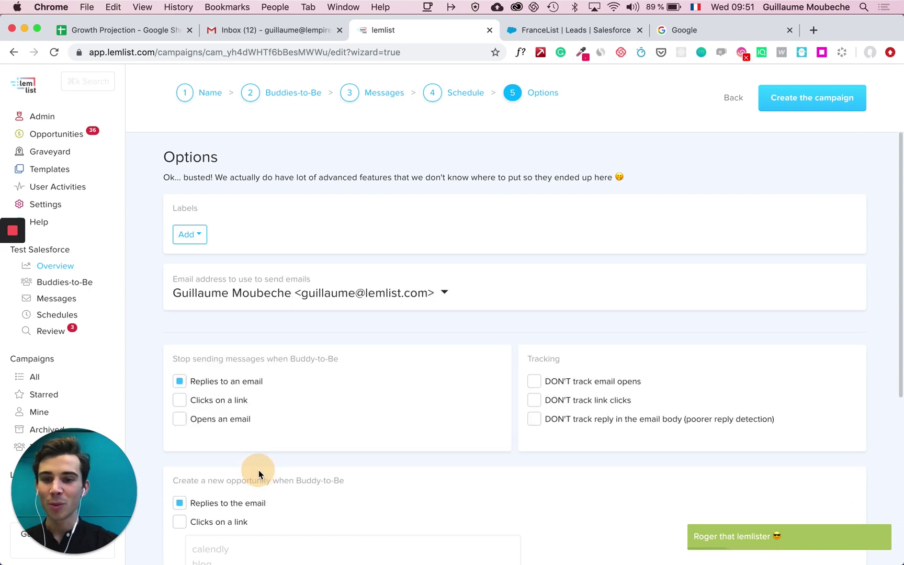
click(833, 106)
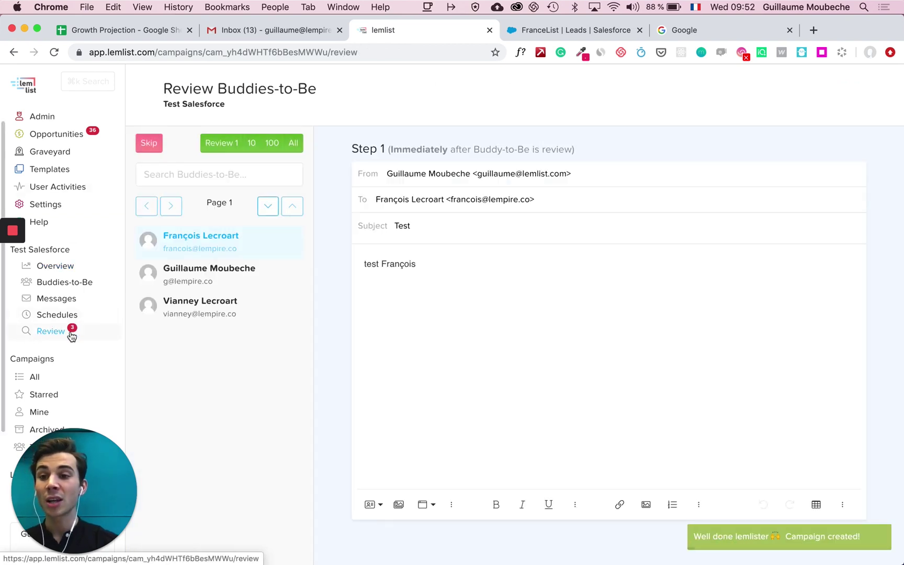
click(214, 254)
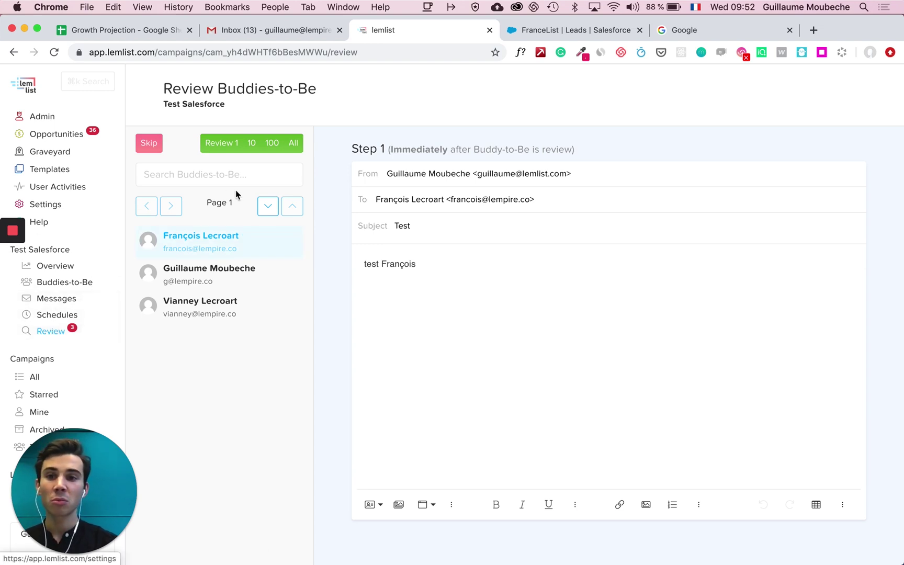
click(294, 149)
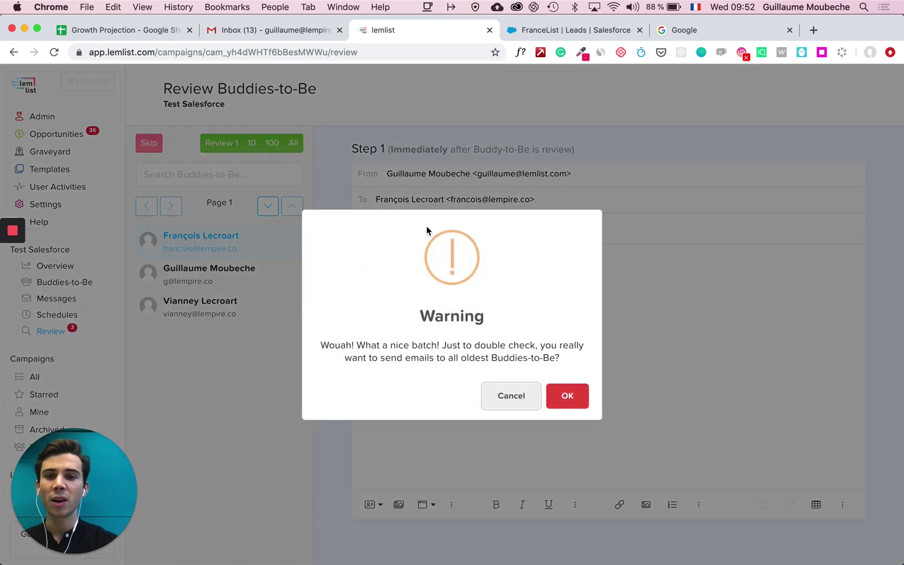
click(578, 401)
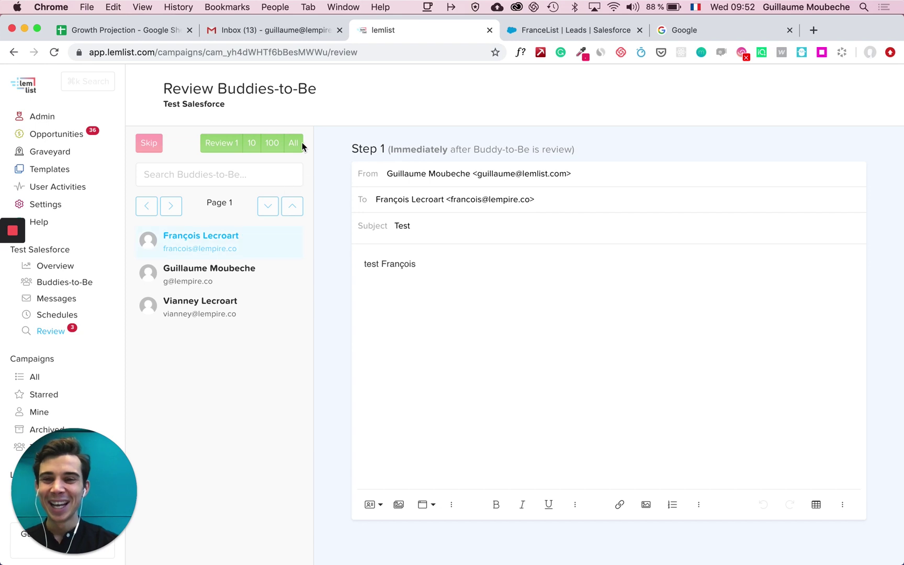
click(281, 337)
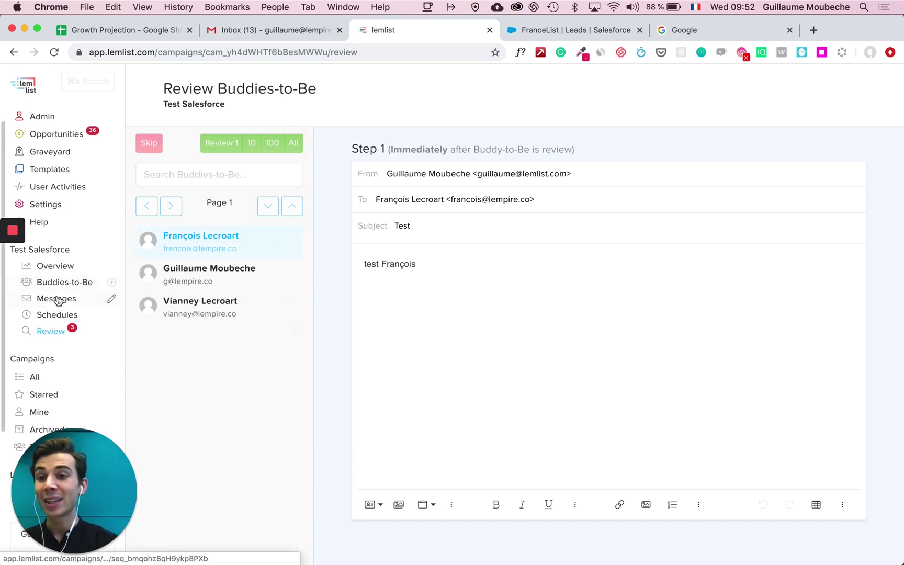
click(55, 266)
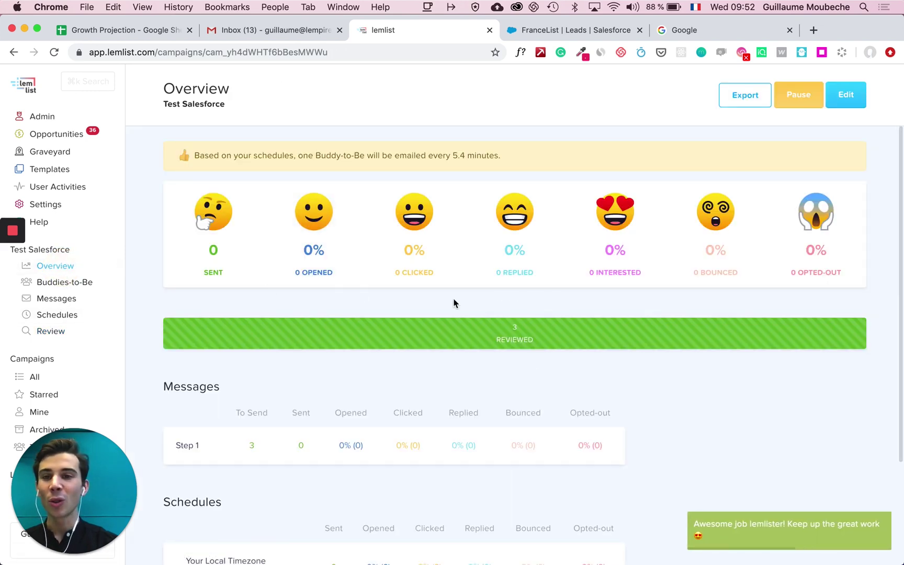
- In Buddies-to-Be, tick the State, Status, CreatedDate and MobilePhone custom-variable columns
click(71, 282)
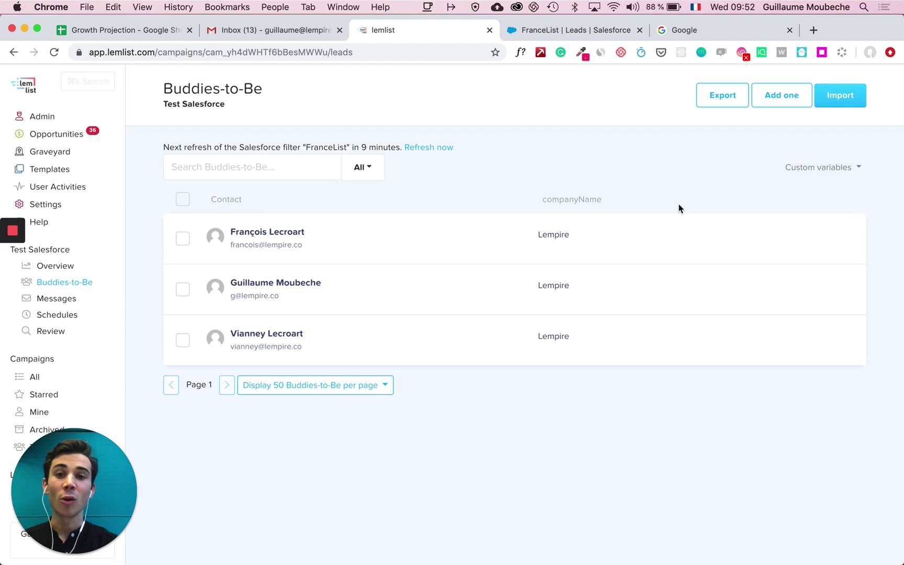
click(860, 169)
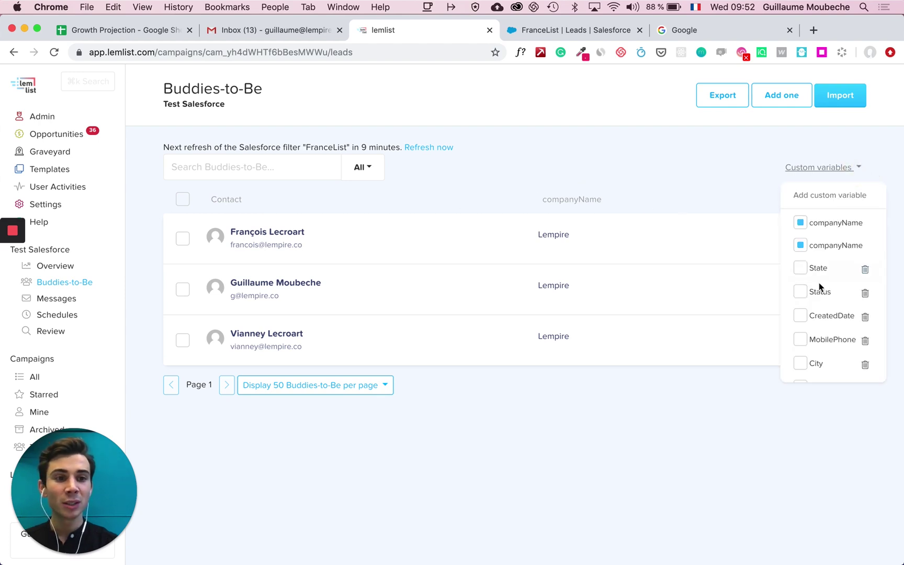
click(800, 268)
click(800, 292)
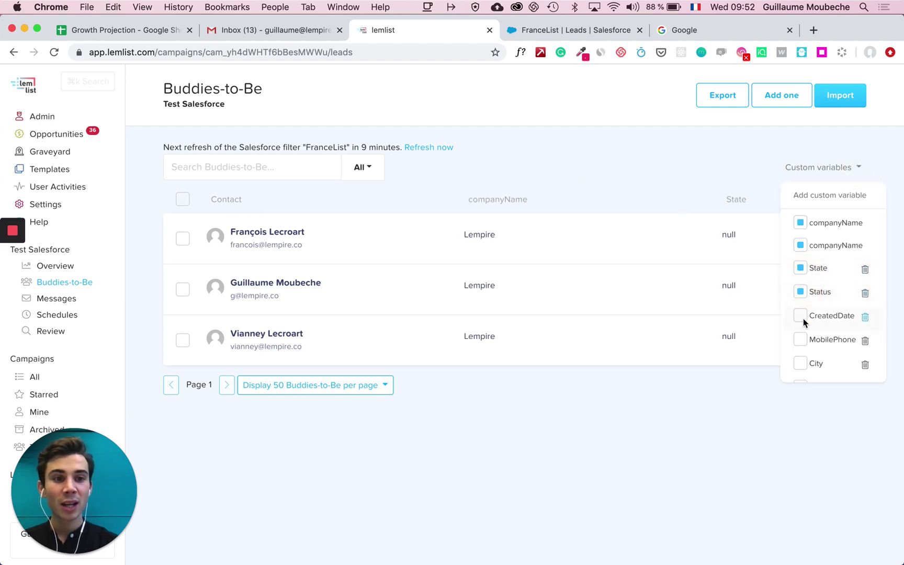
click(801, 316)
click(799, 340)
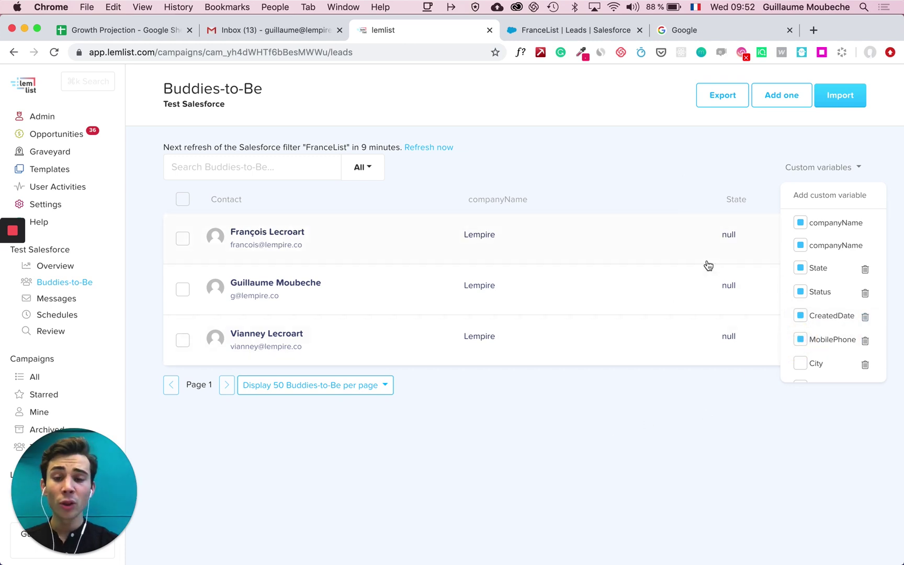
click(713, 396)
- Rework the custom variables so CreatedDate is hidden, keeping State, Status and MobilePhone columns
click(821, 168)
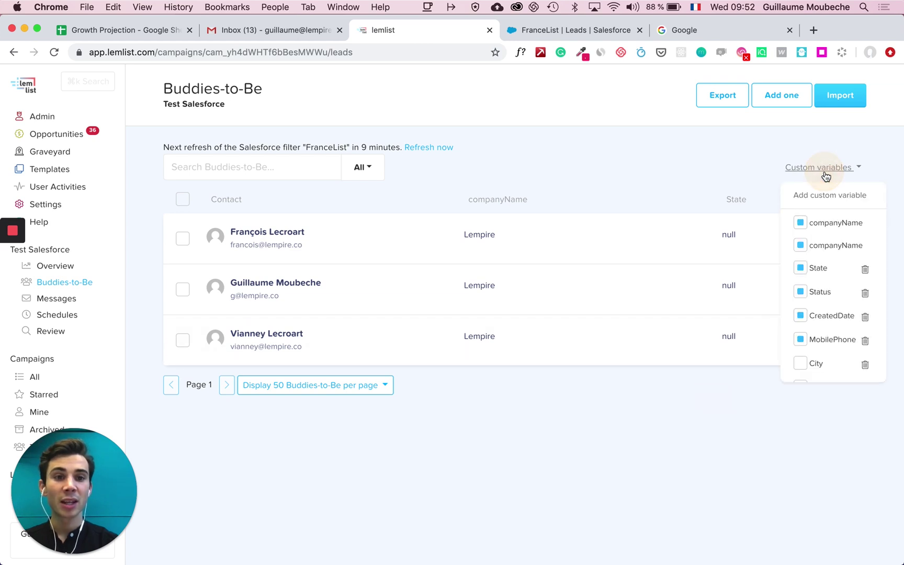
click(800, 341)
click(800, 316)
click(800, 292)
click(800, 340)
click(705, 389)
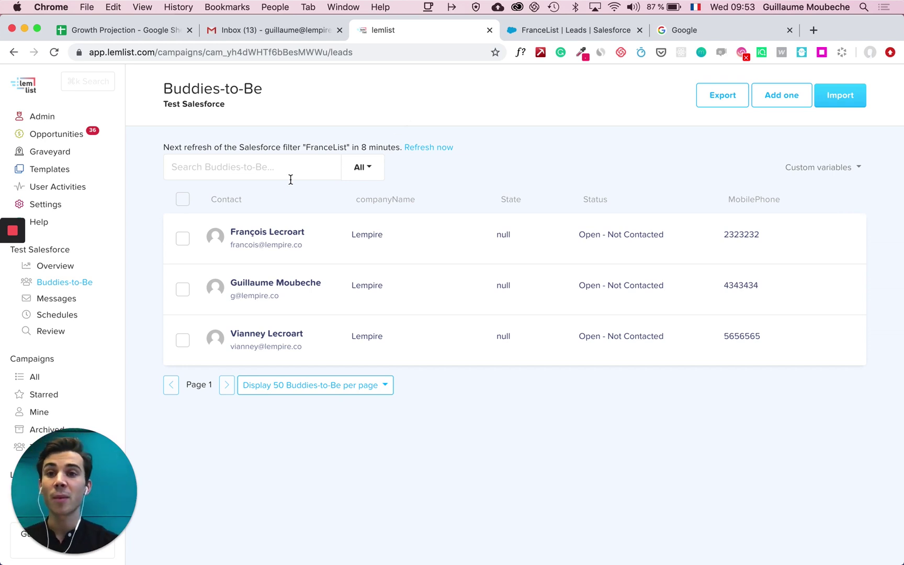
- Switch to the Salesforce FranceList tab to compare the three leads' mobile numbers
click(575, 33)
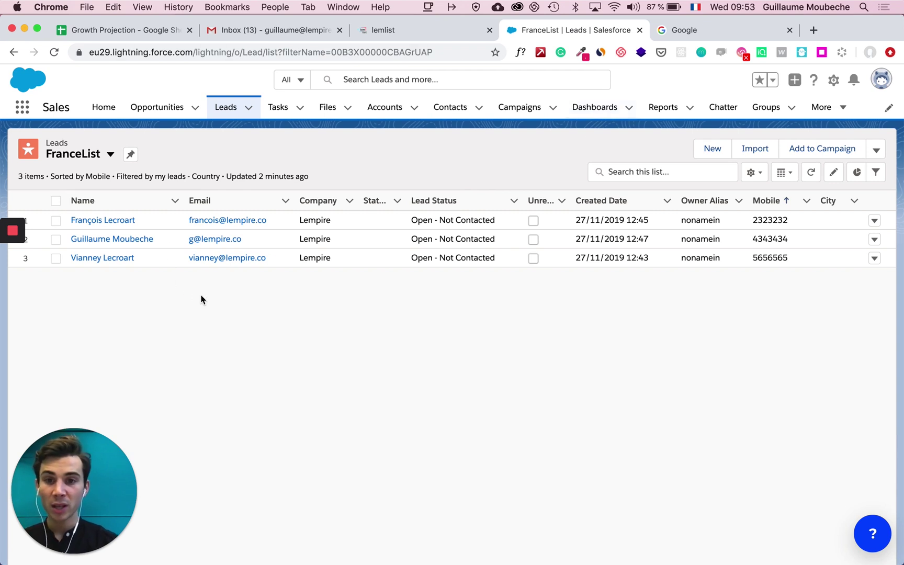
mouse_move(774, 220)
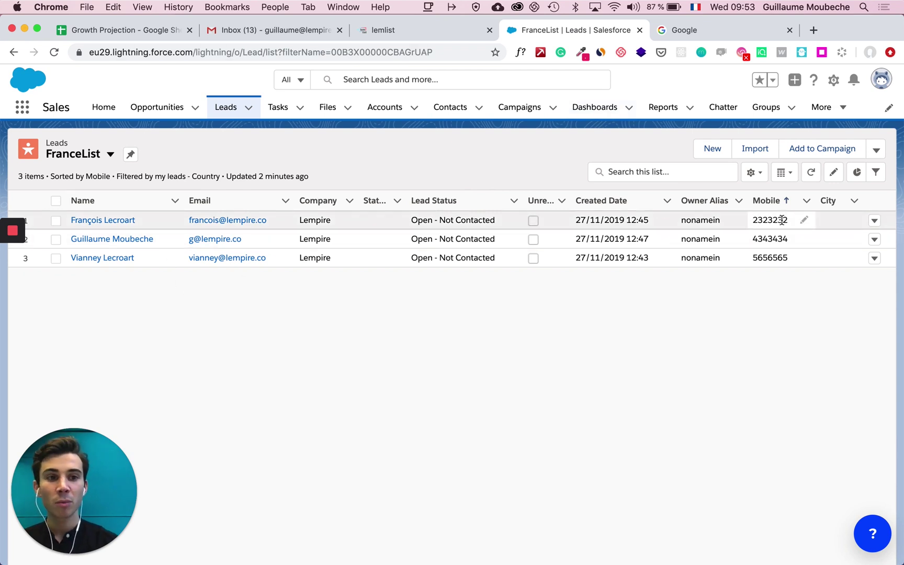
- Change the three FranceList leads' mobile numbers to 000, 000 and 00000 in Salesforce
double_click(788, 224)
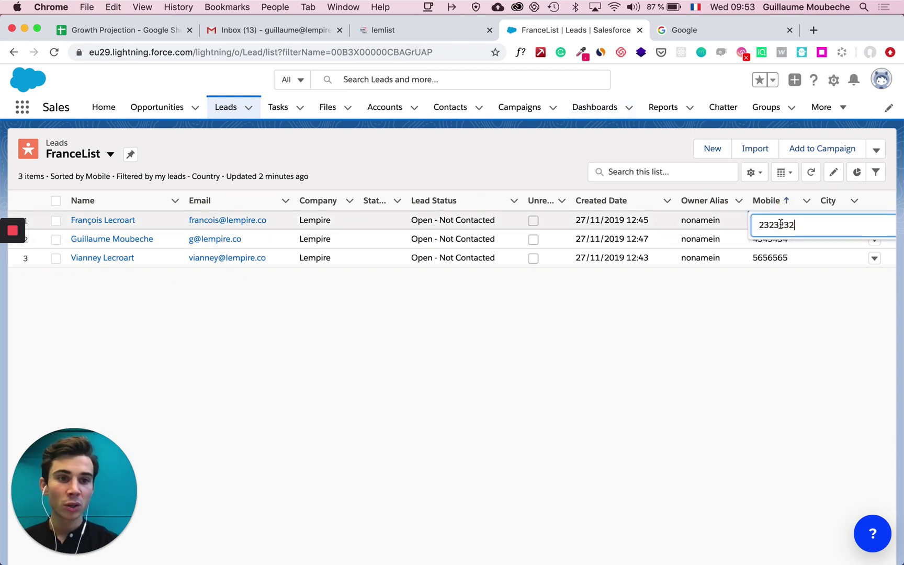
text(000000)
double_click(772, 242)
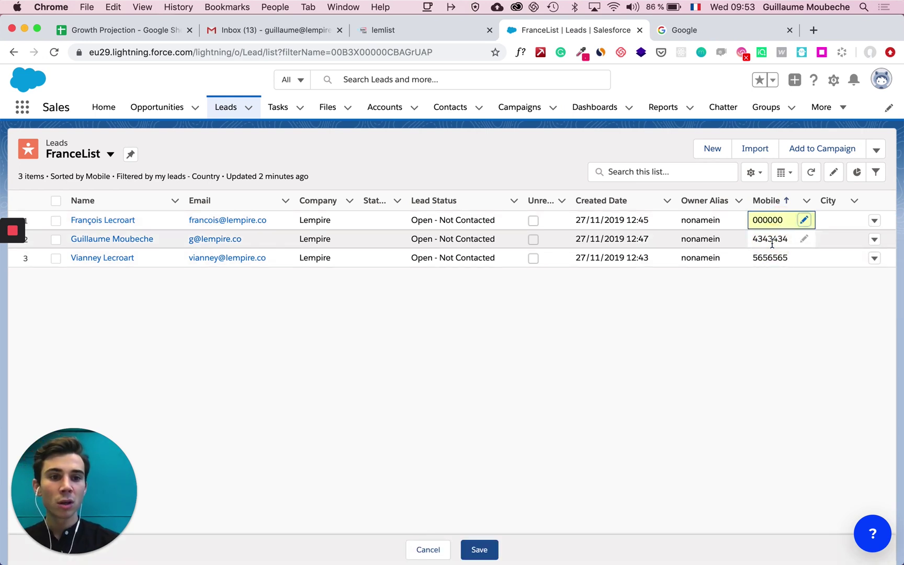
text(00000)
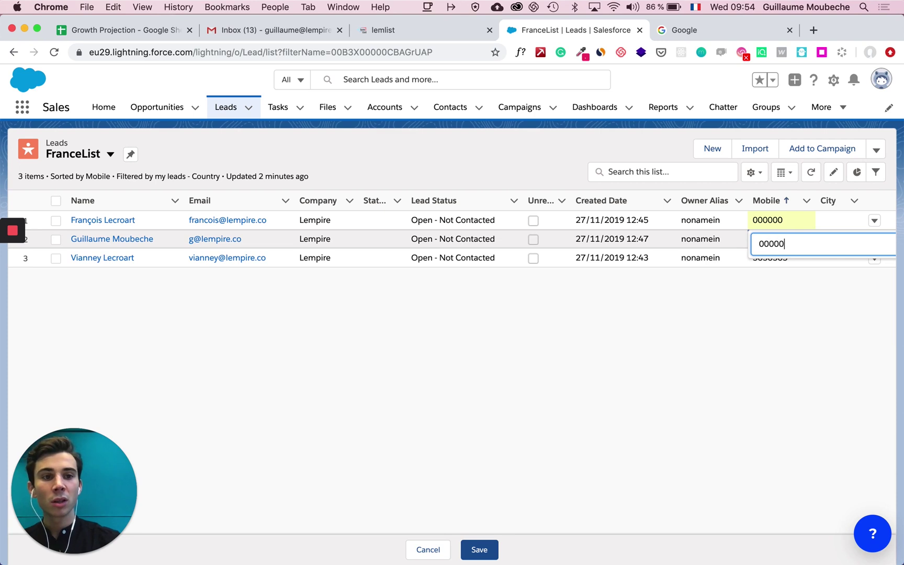
click(768, 288)
double_click(771, 260)
text(00000)
click(711, 329)
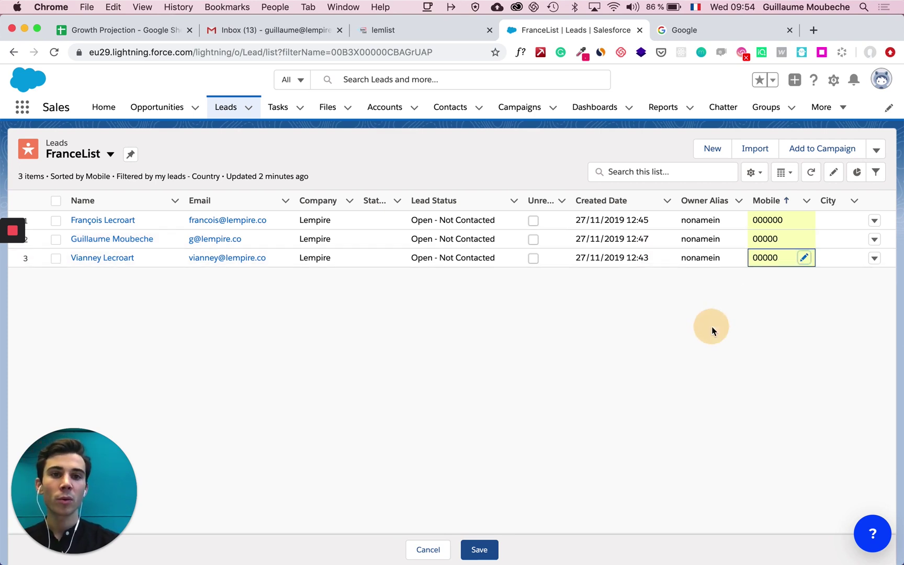
- Refresh lemlist's Buddies-to-Be list so it pulls the zeroed mobile numbers from Salesforce
click(410, 31)
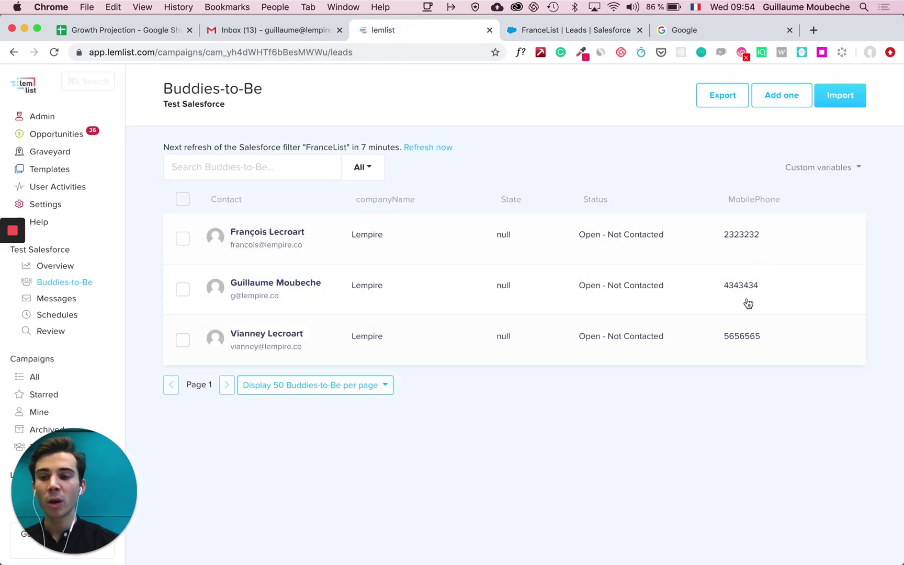
click(436, 154)
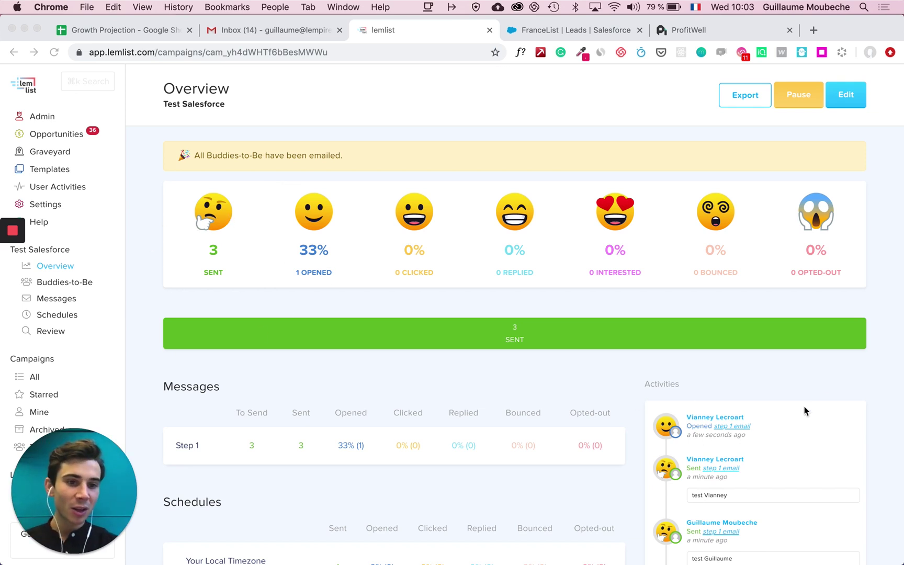
- Switch to the 'G' Chrome profile to reach its Gmail inbox holding the Test email
click(870, 53)
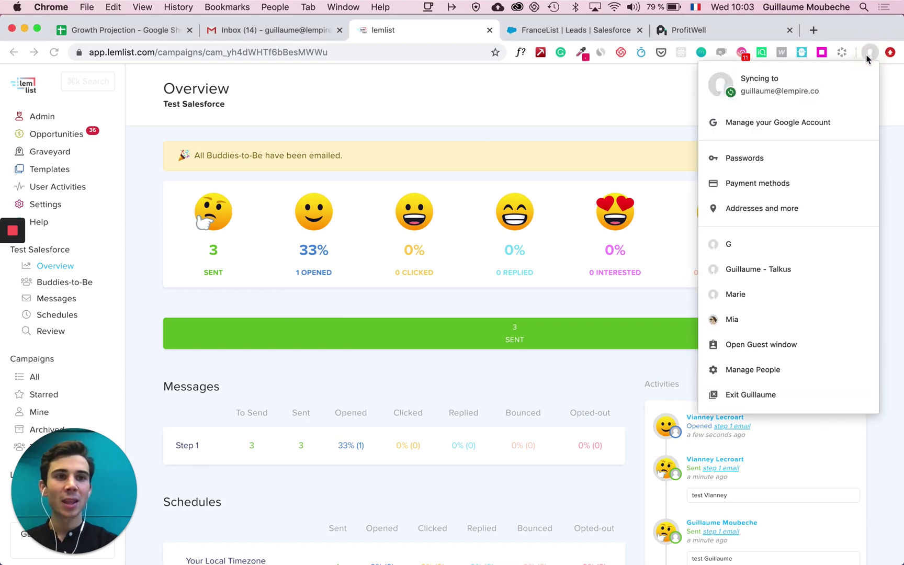
click(768, 245)
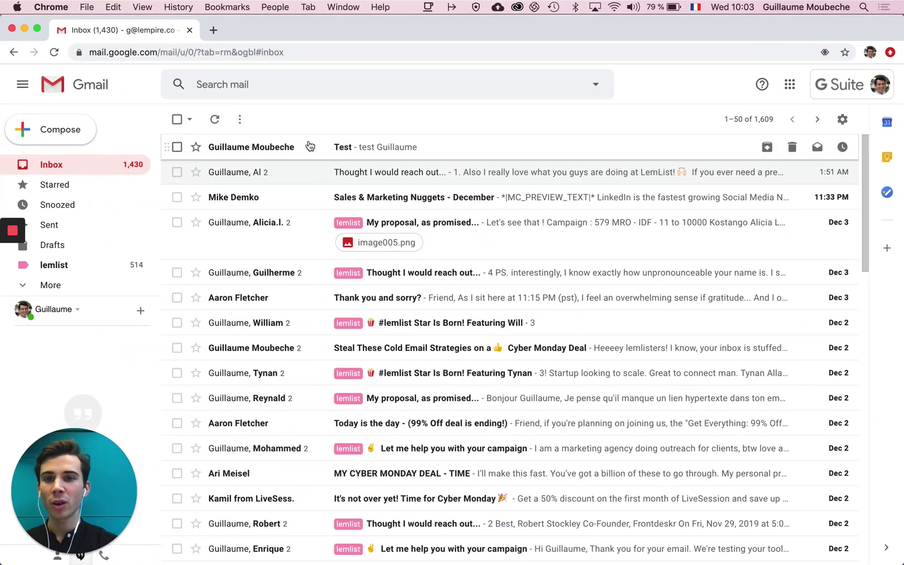
- Read the Test email, then minimise Gmail so lemlist shows two of three opens
click(353, 152)
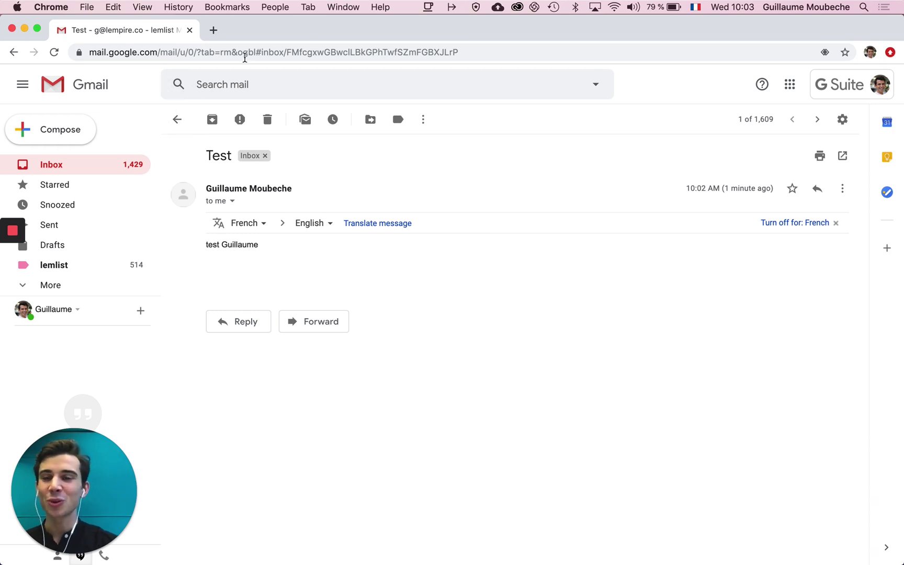
click(24, 30)
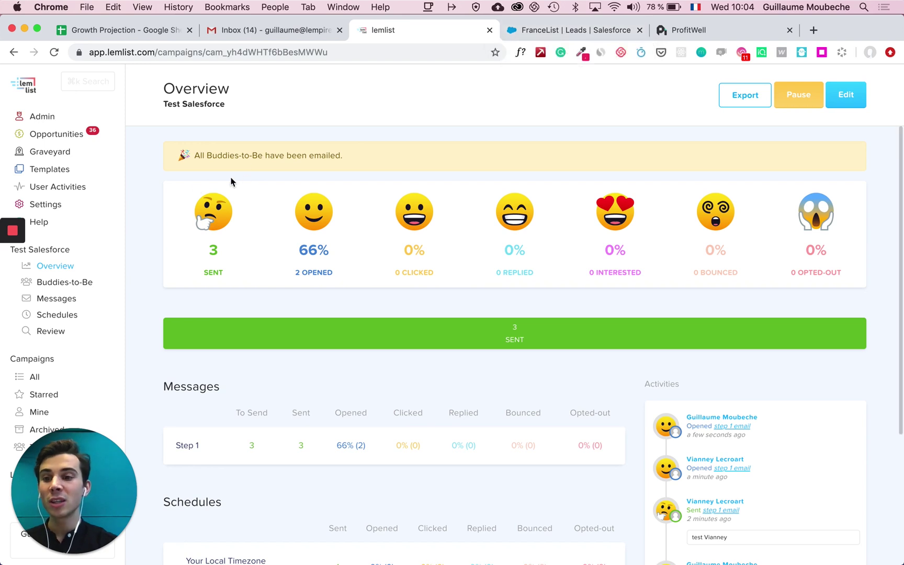
- Open the second FranceList lead and check its Test Salesforce email 1 activity
click(15, 260)
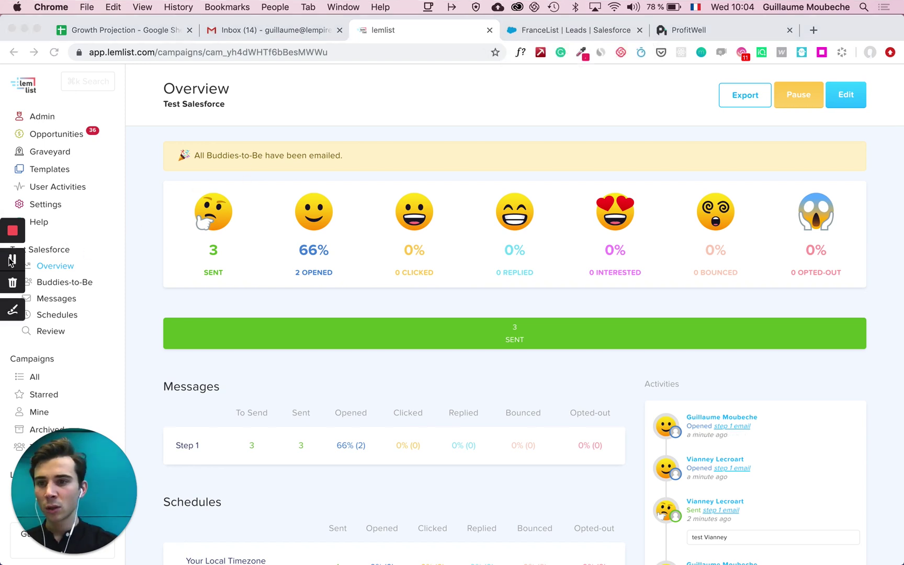
click(558, 33)
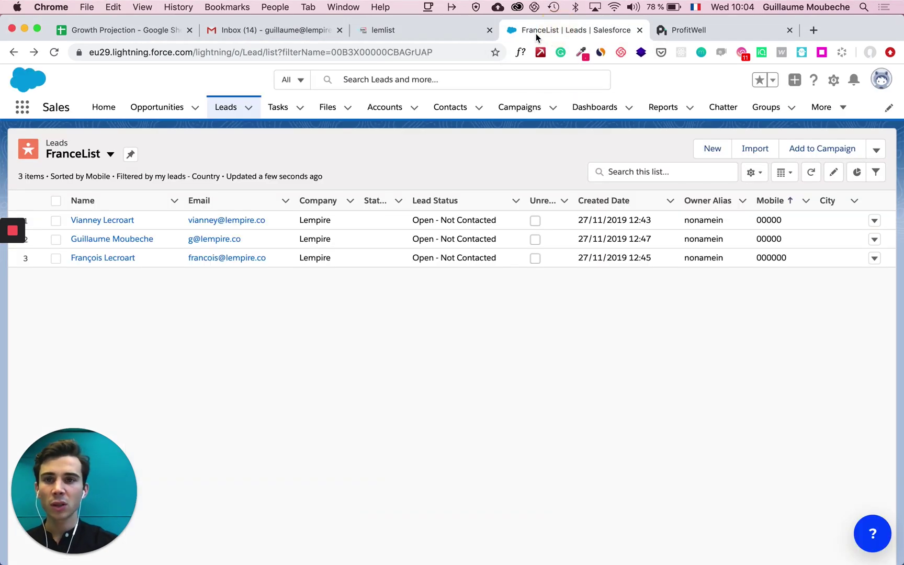
click(123, 240)
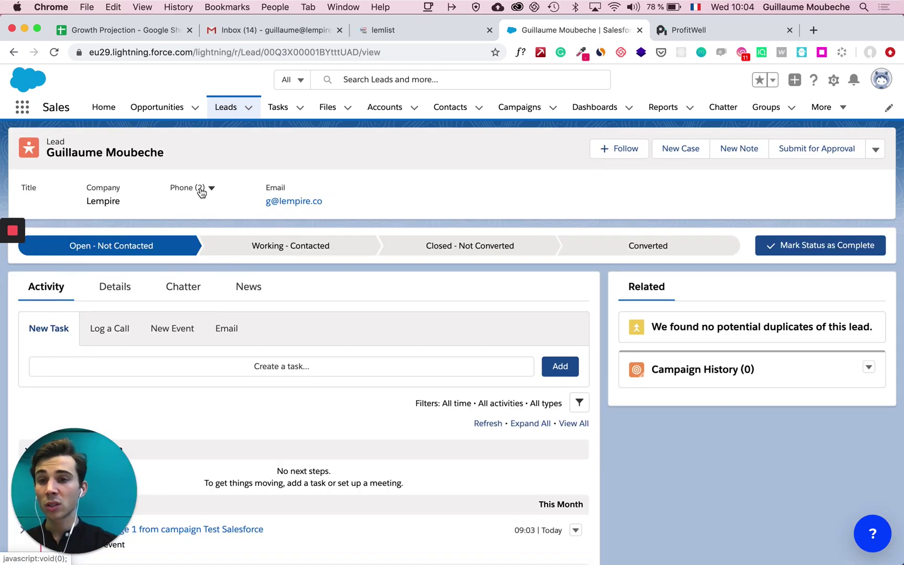
scroll(261, 157, down, 4)
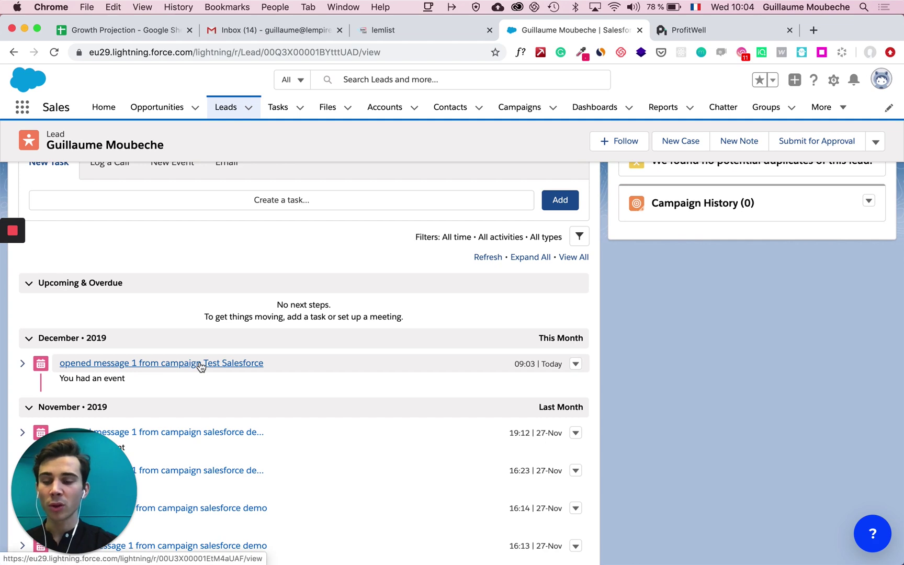
scroll(238, 366, up, 4)
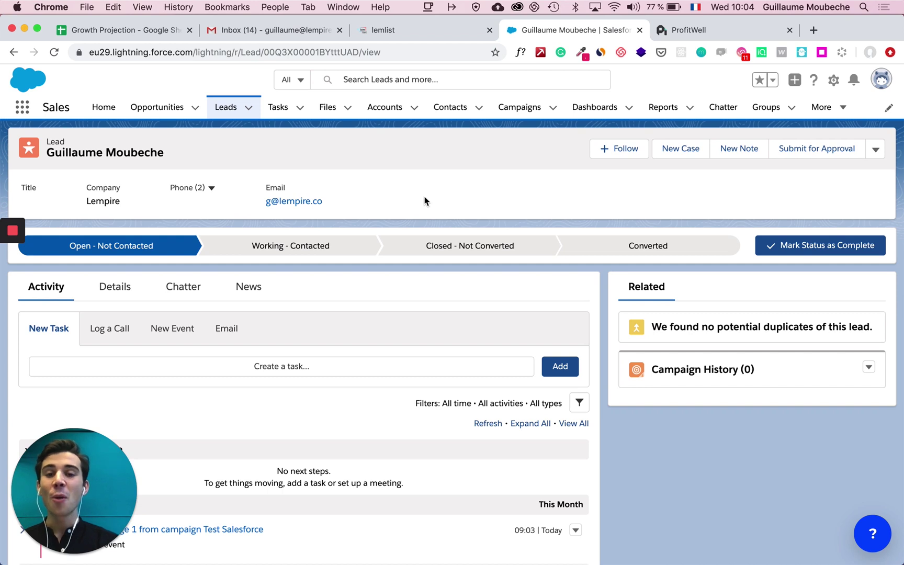
- Open lemlist's Help page and try the support chat before closing it
click(407, 32)
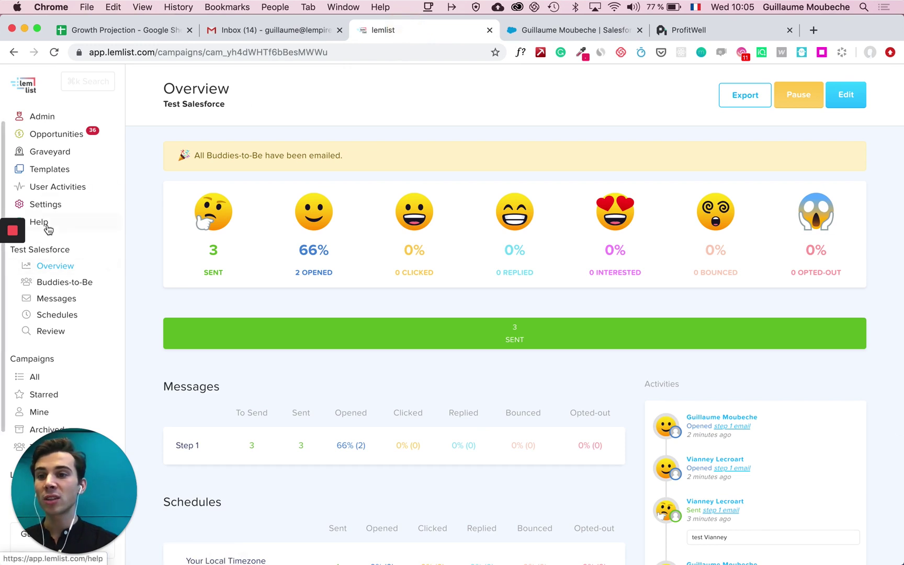
click(48, 229)
click(484, 343)
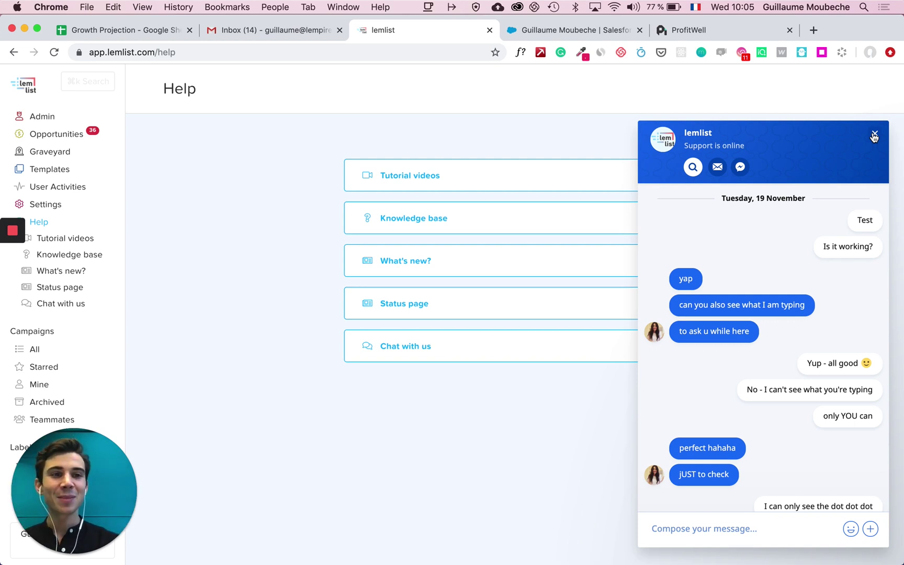
click(873, 137)
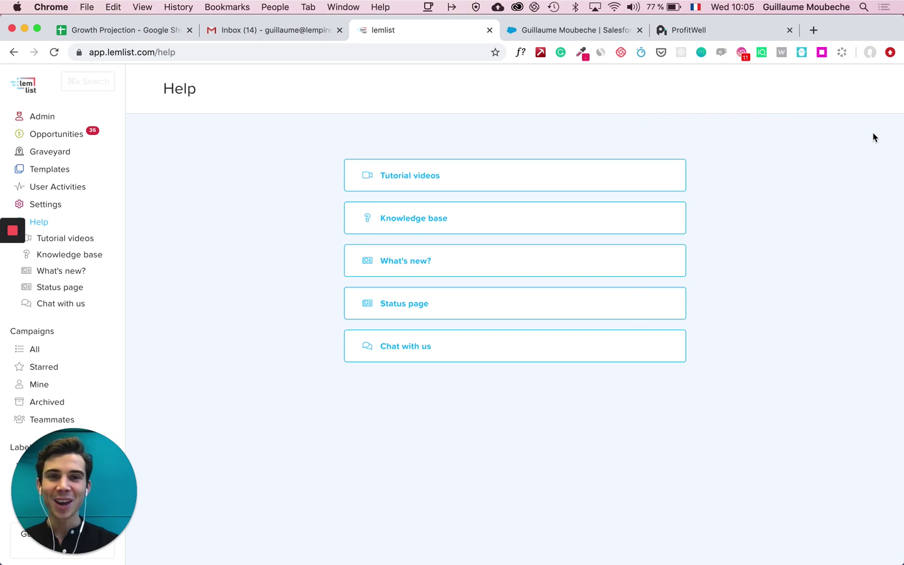